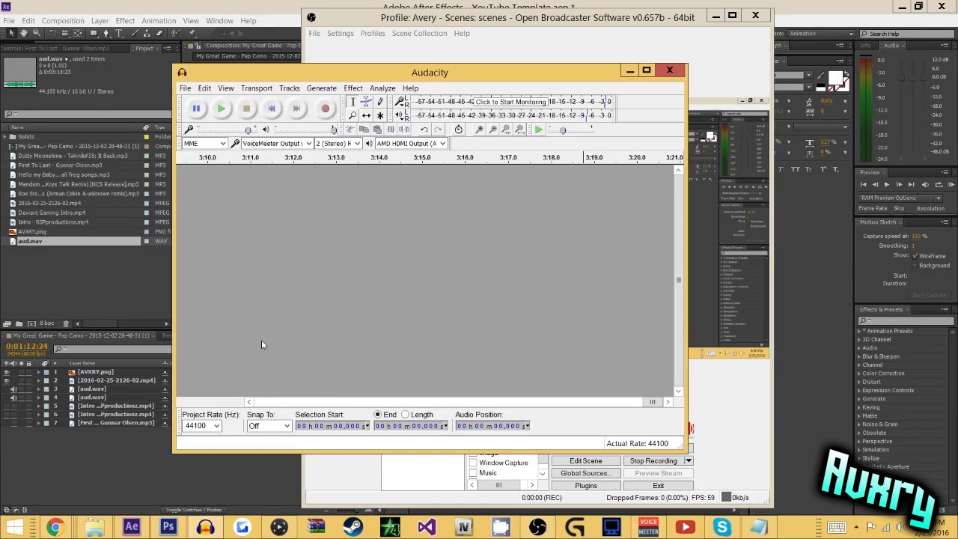
Record a short test from the Samson Meteor microphone, then discard that track.
left_click(272, 143)
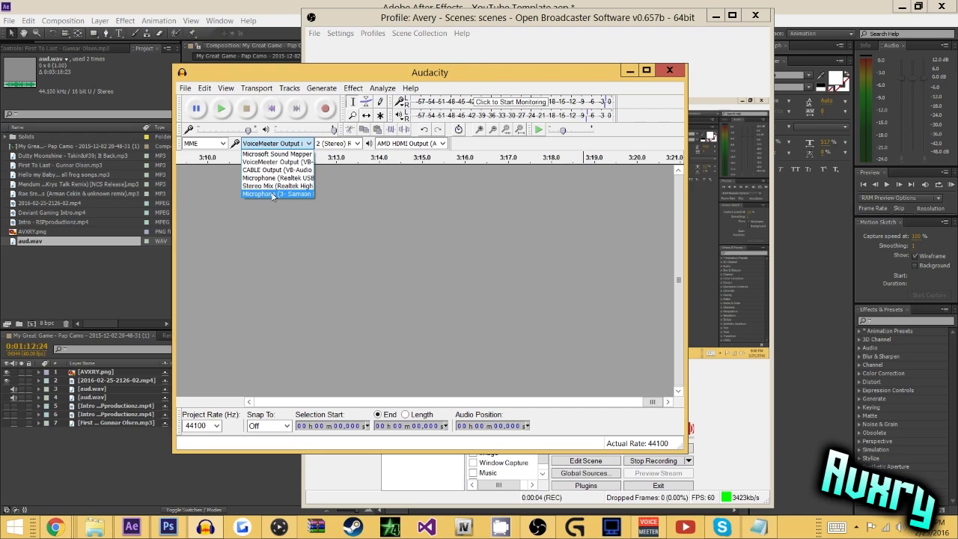
left_click(283, 194)
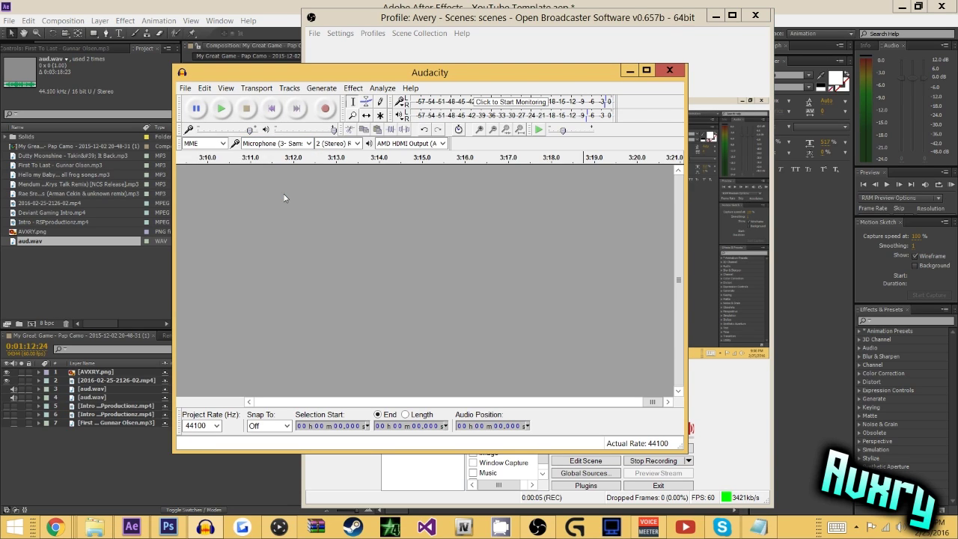
left_click(323, 109)
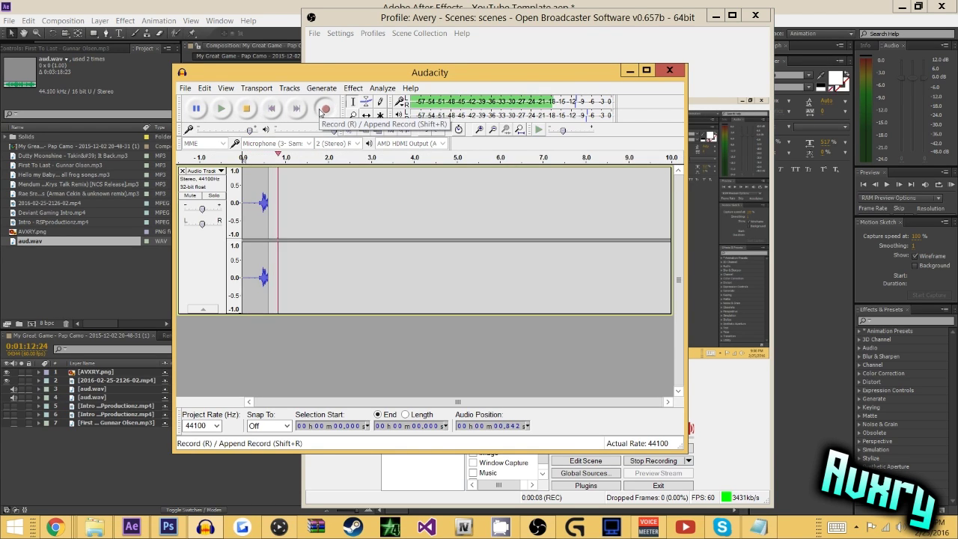
left_click(246, 108)
left_click(183, 176)
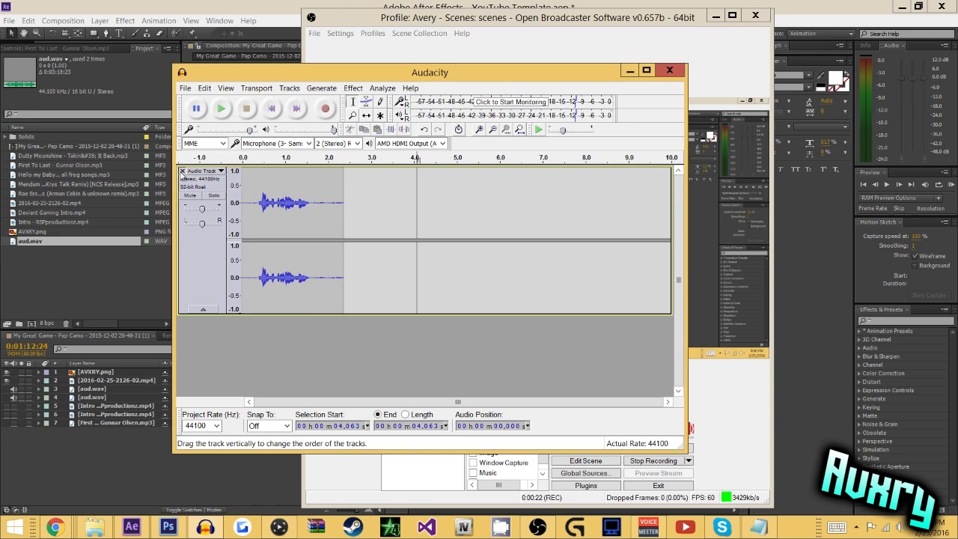
left_click(182, 171)
Switch the recording device to VoiceMeeter Output and record a short stereo test clip.
left_click(275, 143)
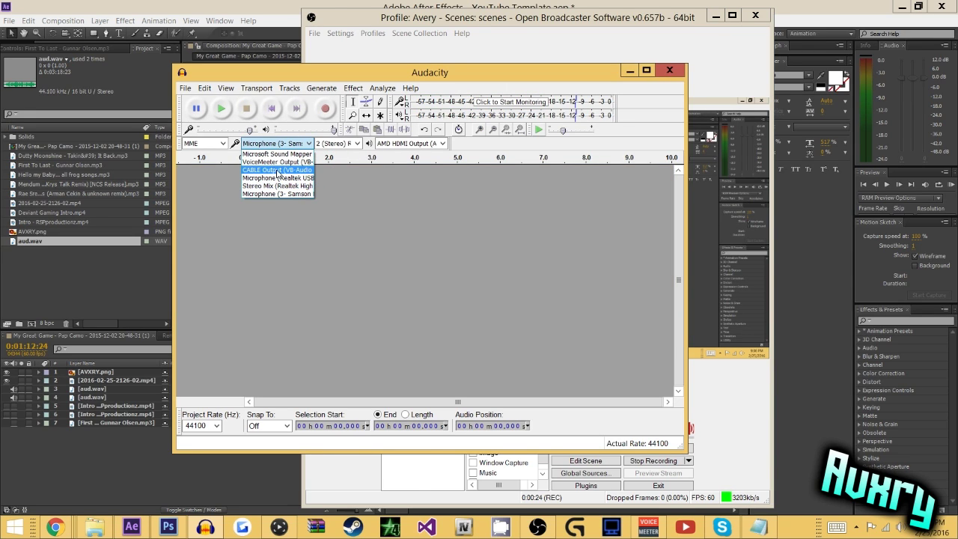
left_click(278, 162)
left_click(327, 109)
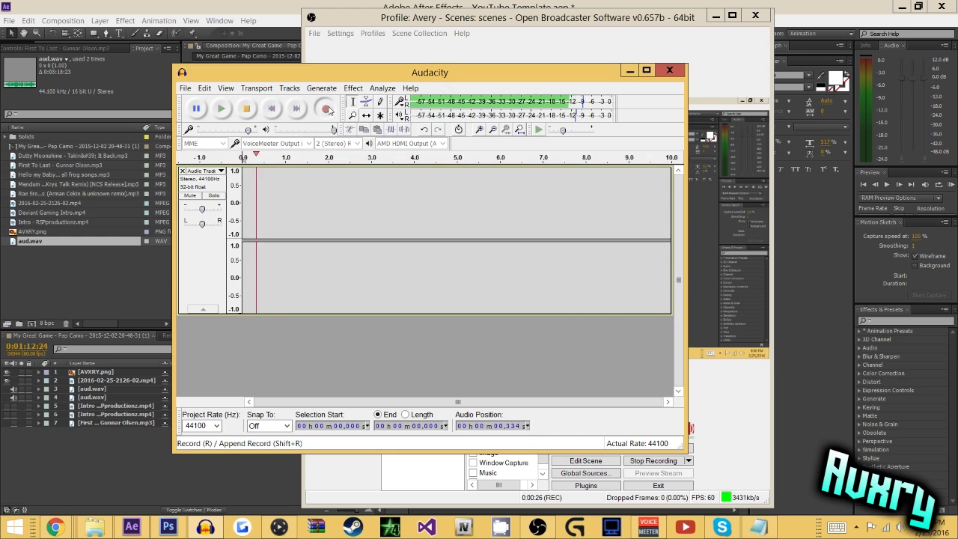
left_click(247, 110)
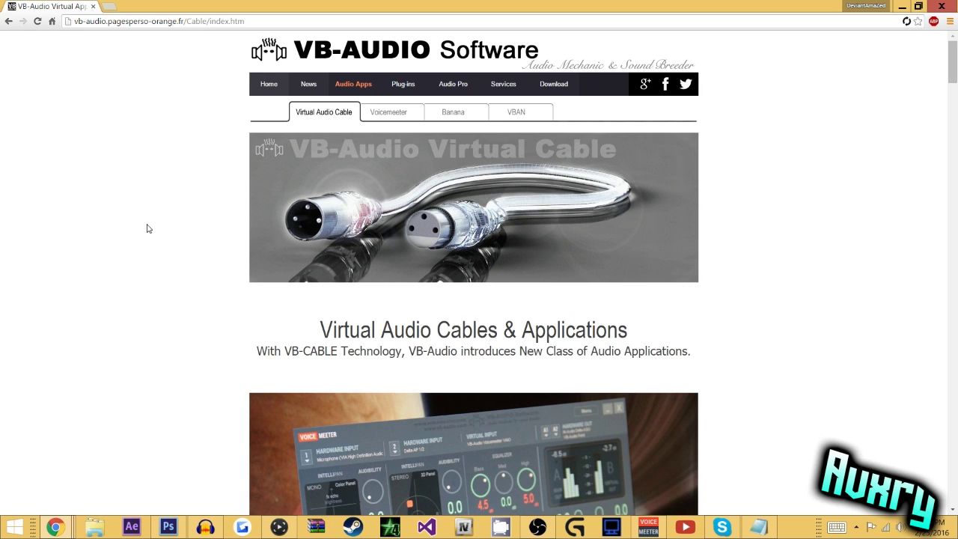
scroll(247, 318, "down", 5)
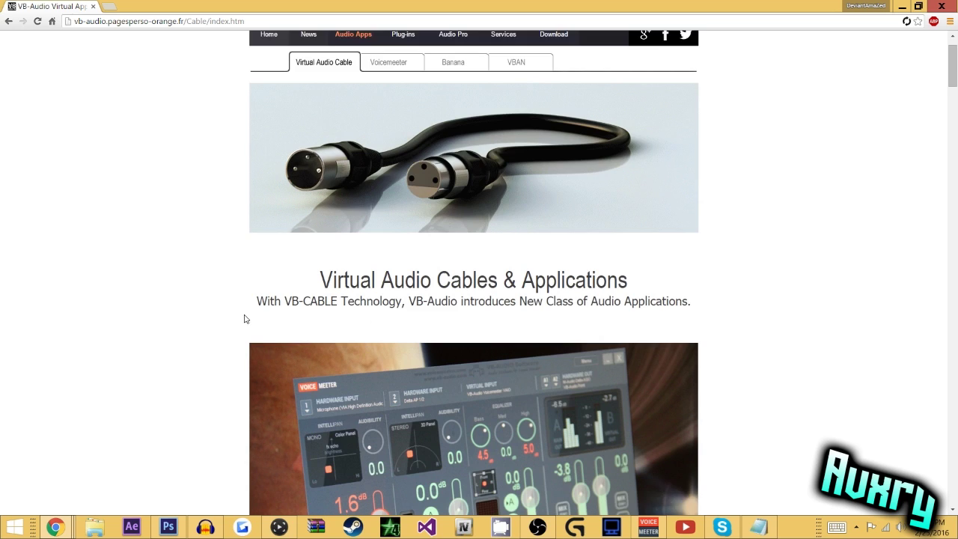
scroll(220, 300, "down", 10)
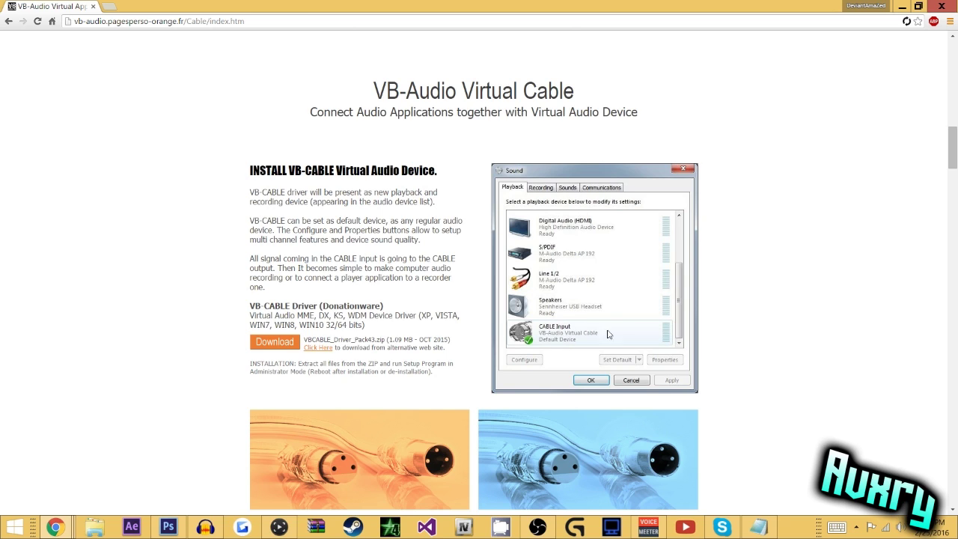
scroll(135, 328, "up", 15)
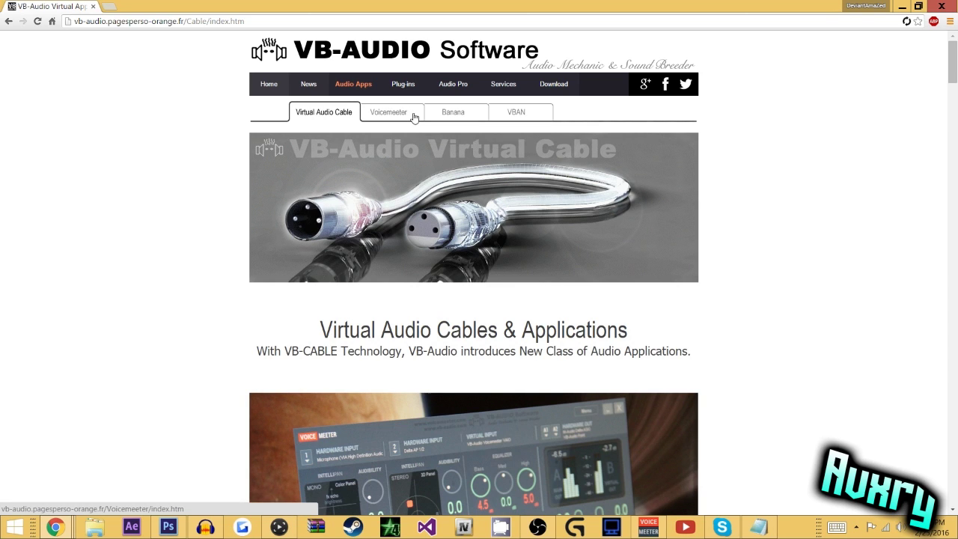
Browse the Voicemeeter product page down to the DOWNLOAD NOW banners, then bring up the Voicemeeter mixer.
left_click(413, 117)
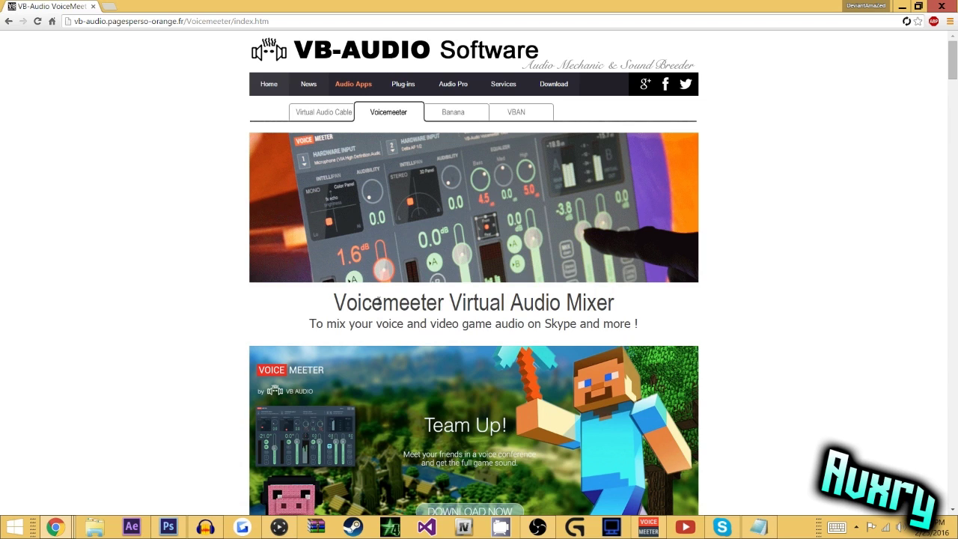
scroll(210, 289, "down", 3)
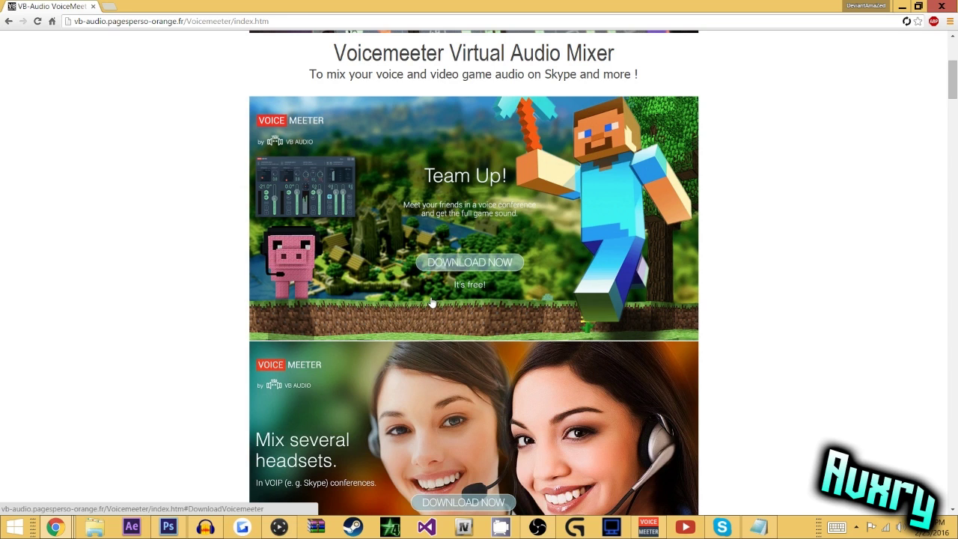
scroll(800, 278, "down", 1)
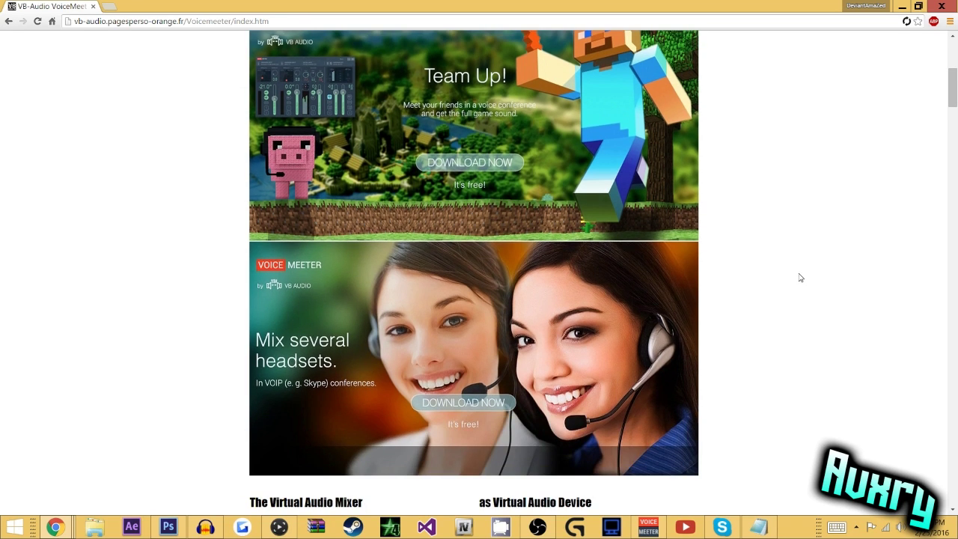
scroll(800, 277, "up", 1)
scroll(489, 353, "down", 2)
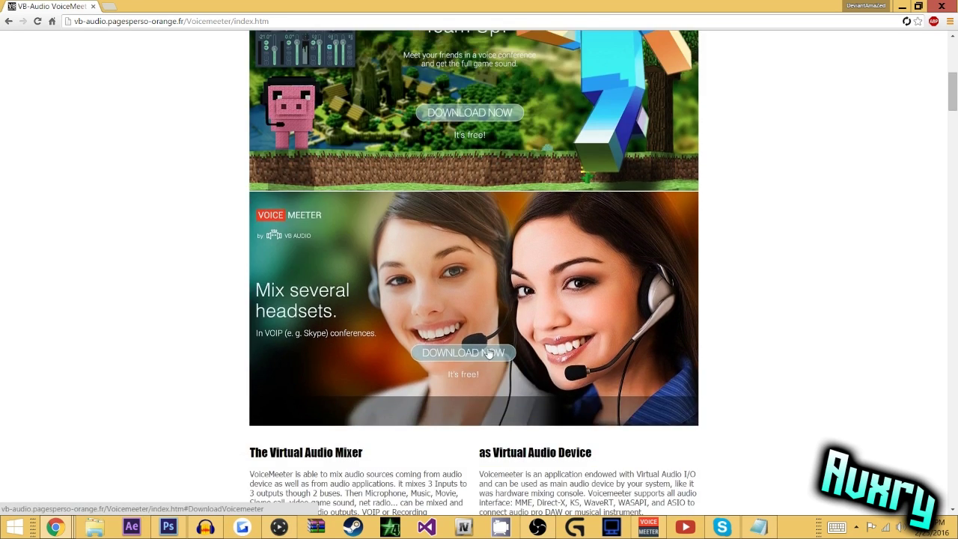
left_click(649, 527)
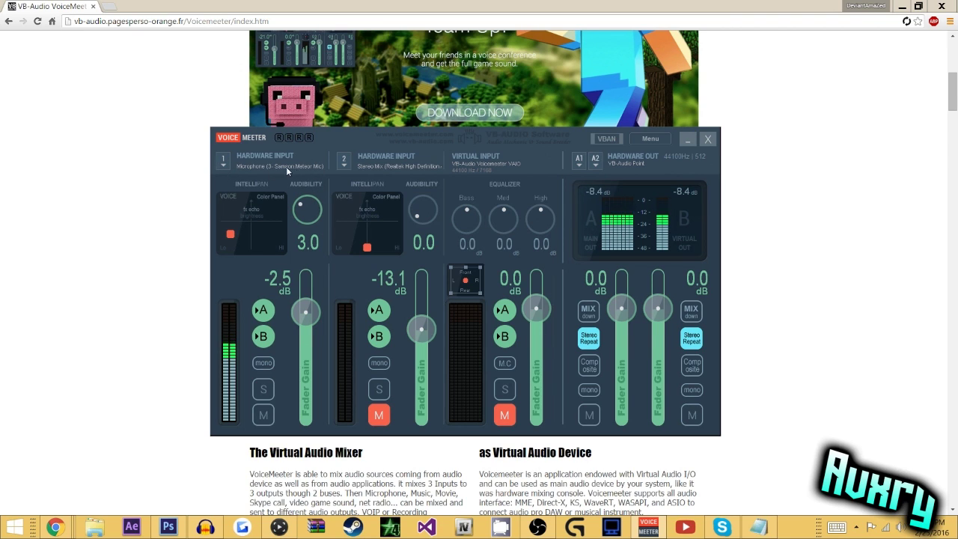
Choose Microphone (3- Samson Meteor Mic) as the device for Hardware Input 1.
left_click(226, 164)
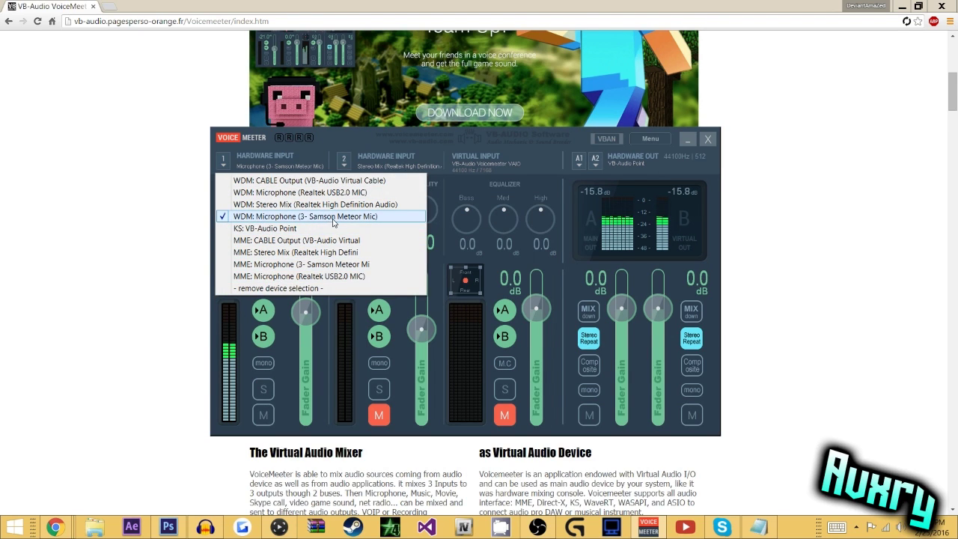
left_click(414, 135)
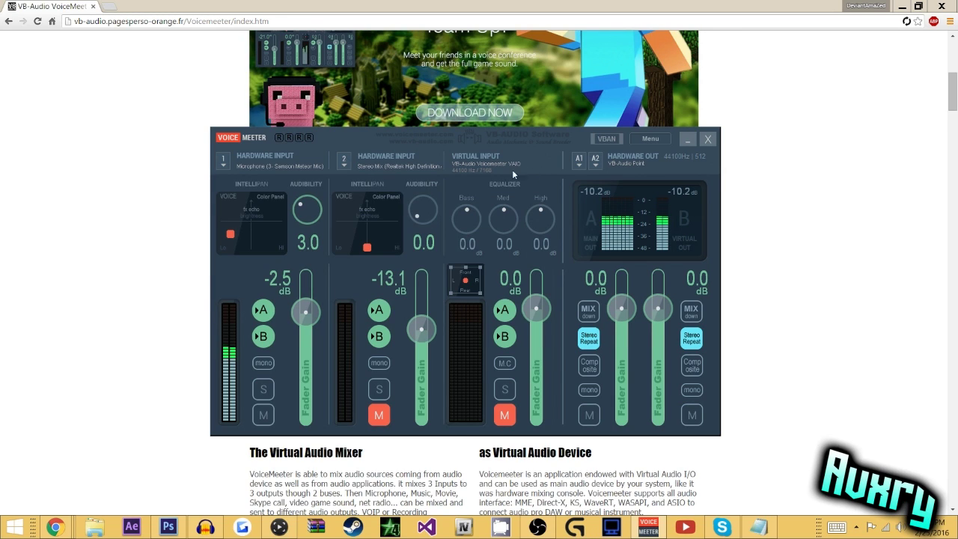
left_click(662, 140)
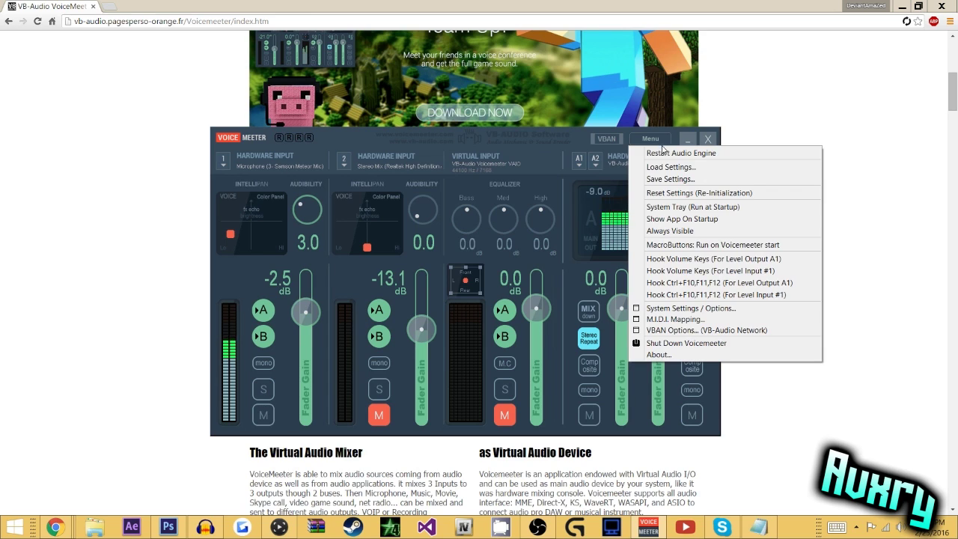
left_click(664, 169)
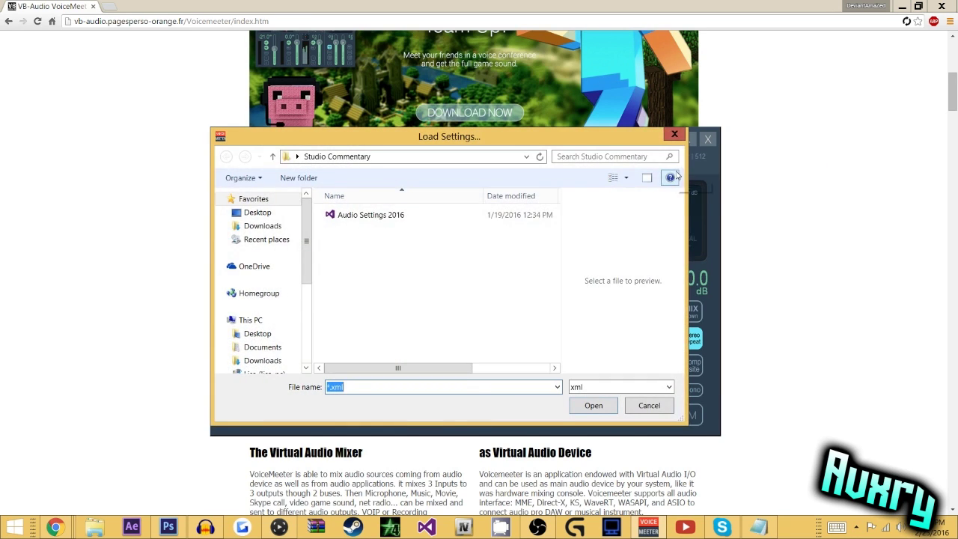
left_click(384, 221)
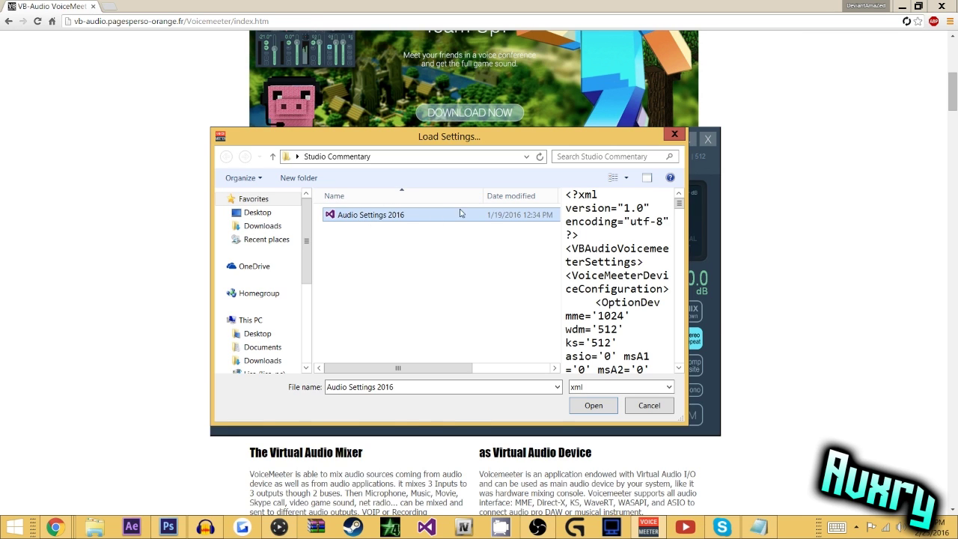
left_click_drag(679, 203, 678, 321)
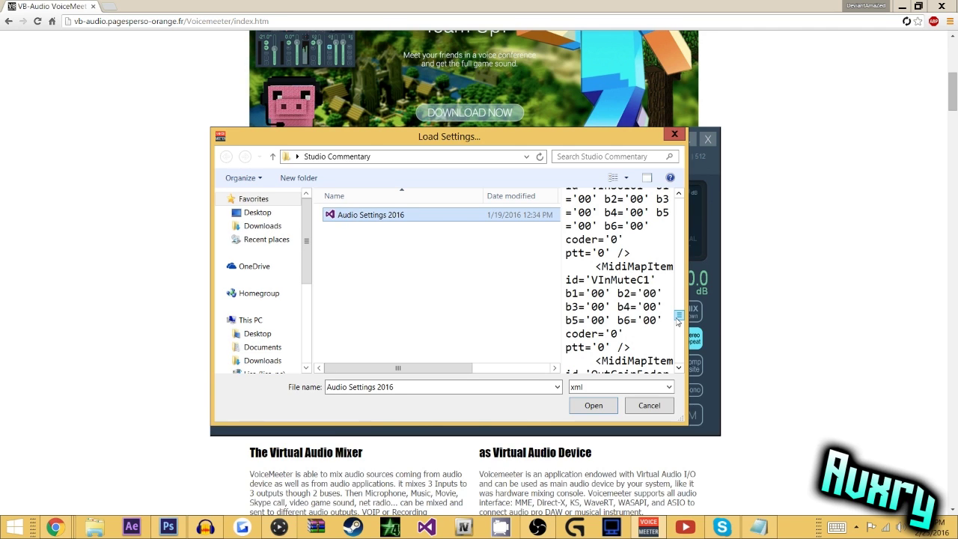
left_click_drag(678, 321, 678, 337)
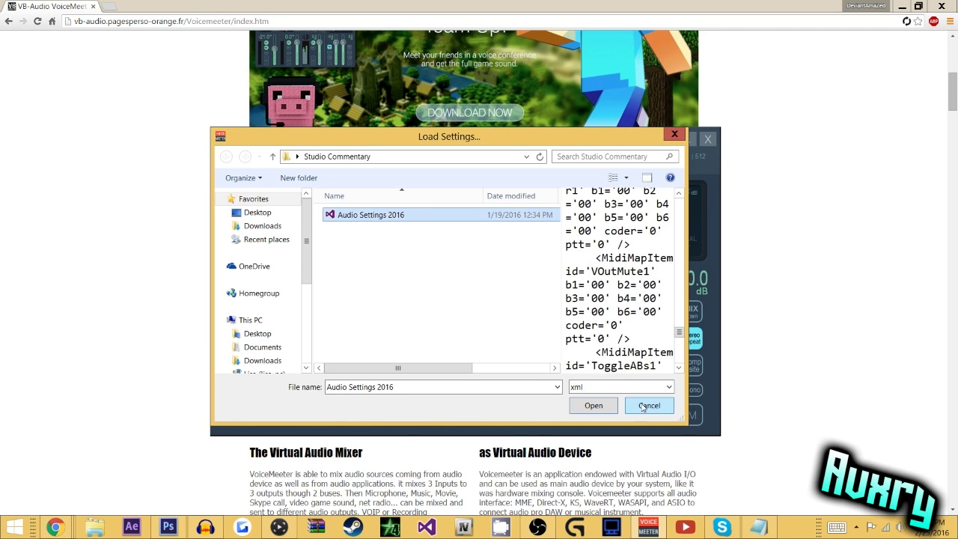
left_click(645, 407)
left_click(646, 138)
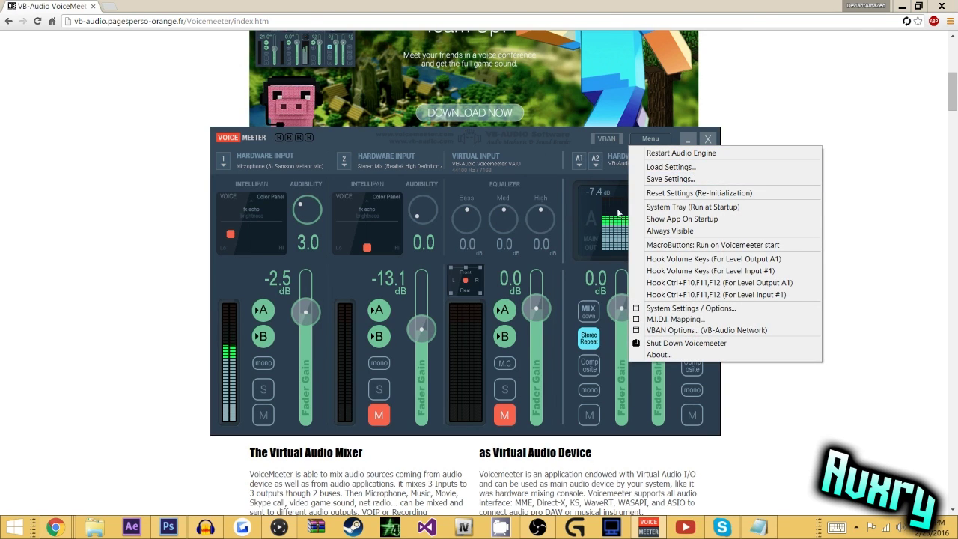
left_click(526, 141)
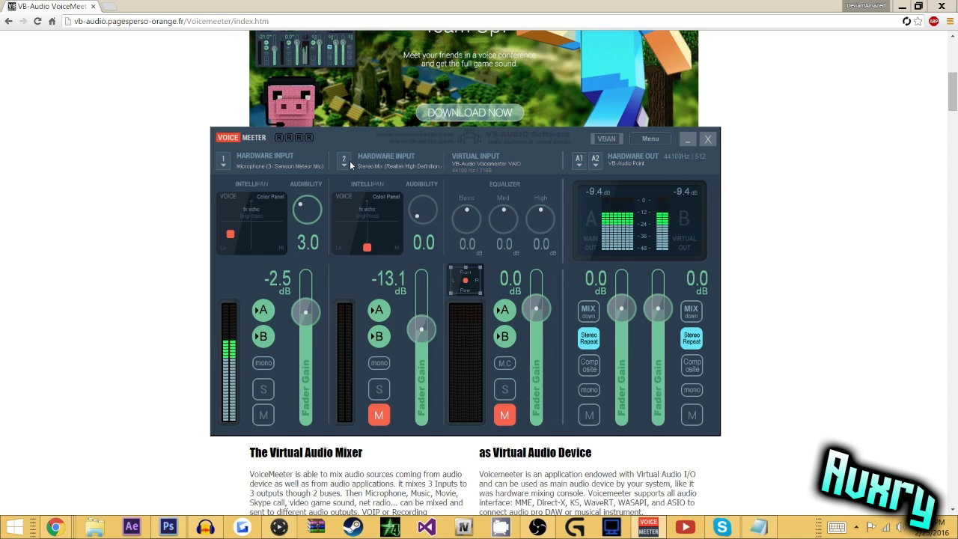
In Game Capture HD, keep Live Commentary on VoiceMeeter Output, then minimize and close the preview.
left_click(278, 528)
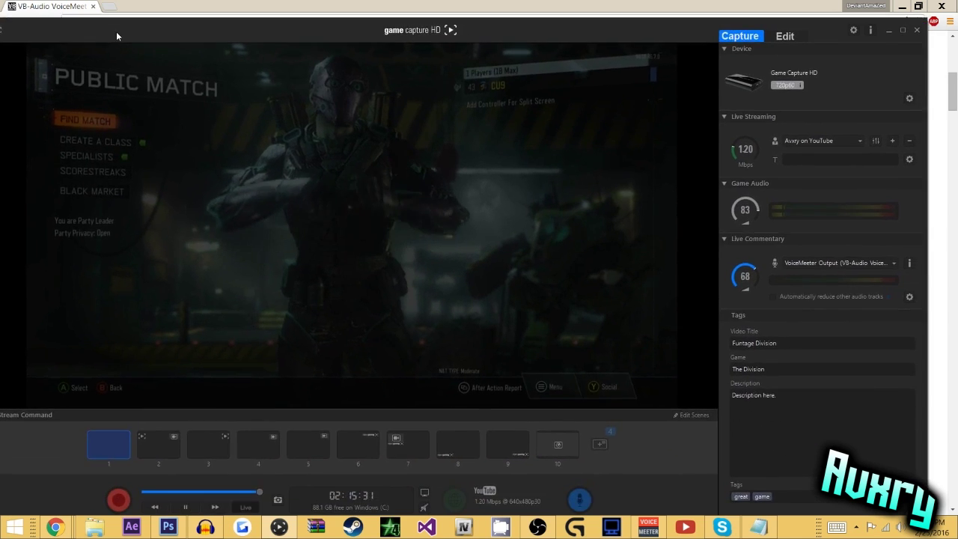
left_click_drag(116, 31, 128, 26)
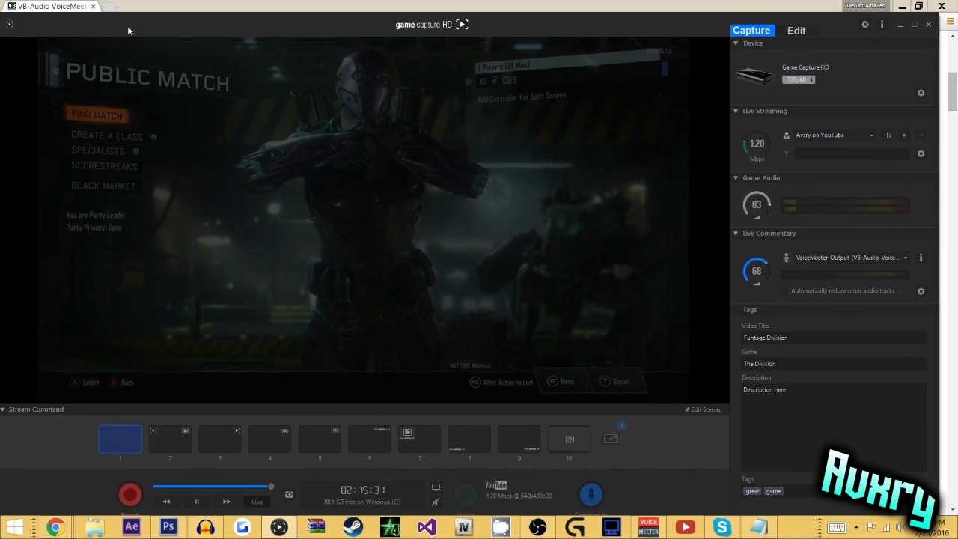
left_click(831, 258)
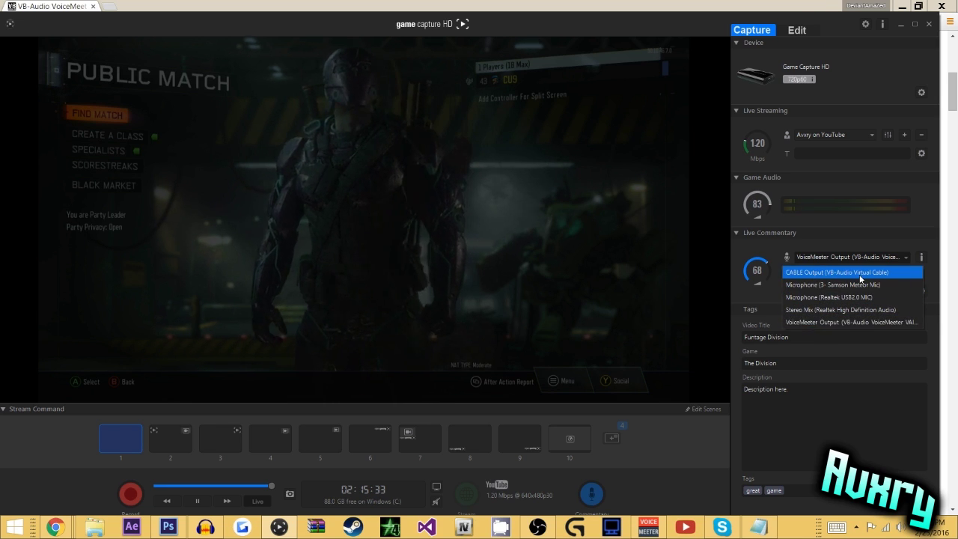
left_click(830, 322)
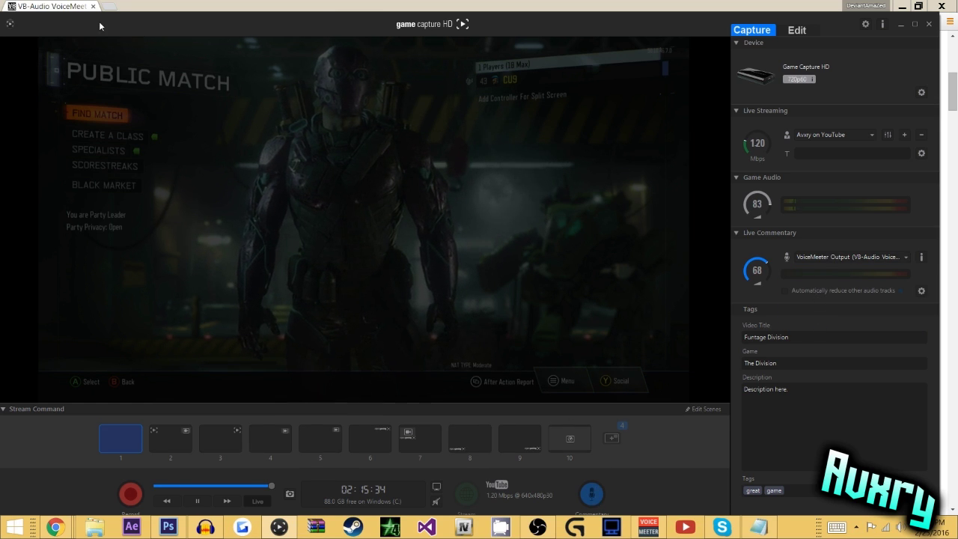
left_click(10, 24)
left_click(888, 410)
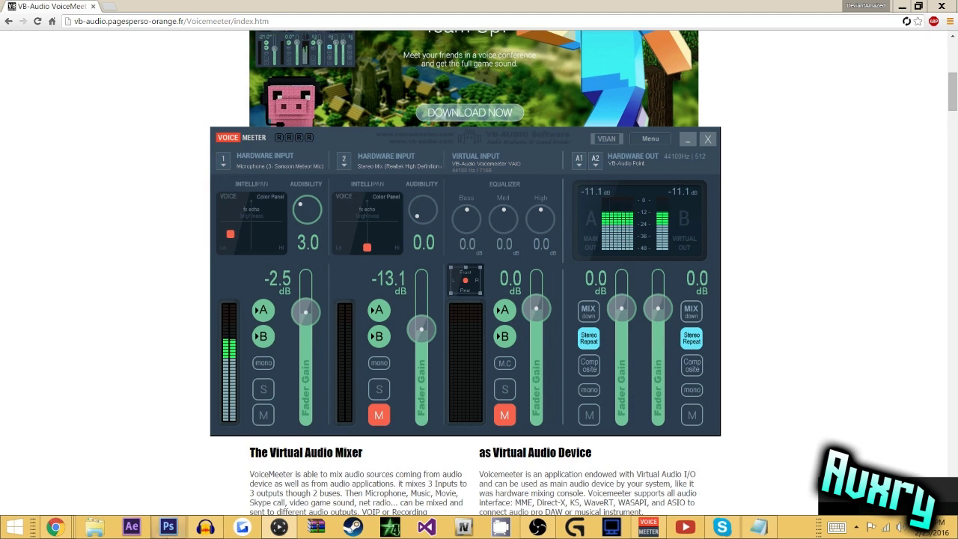
Bring Audacity's VoiceMeeter Output recording in front of the Voicemeeter mixer.
left_click(194, 536)
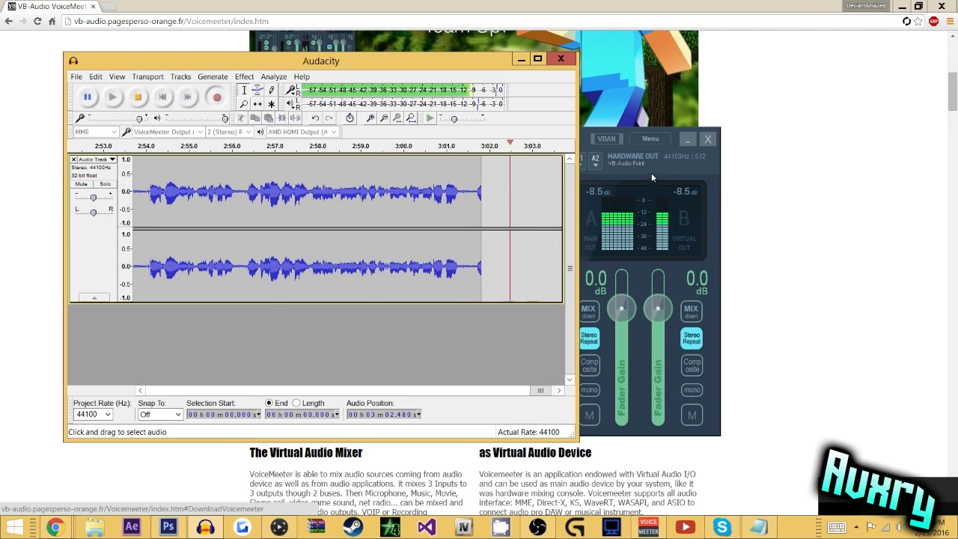
Check the A1 output device list without changing it, then move Audacity toward the centre.
left_click(671, 170)
left_click(533, 135)
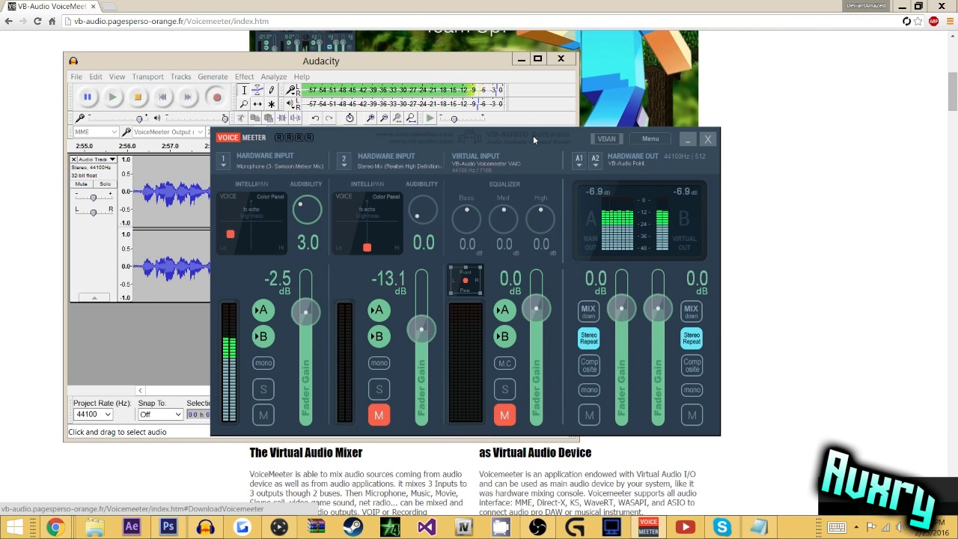
left_click_drag(213, 68, 321, 81)
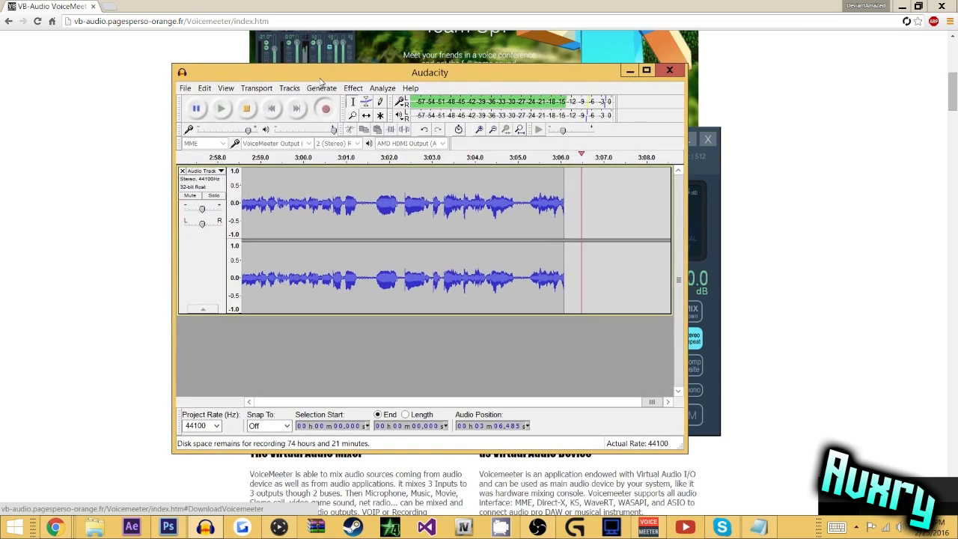